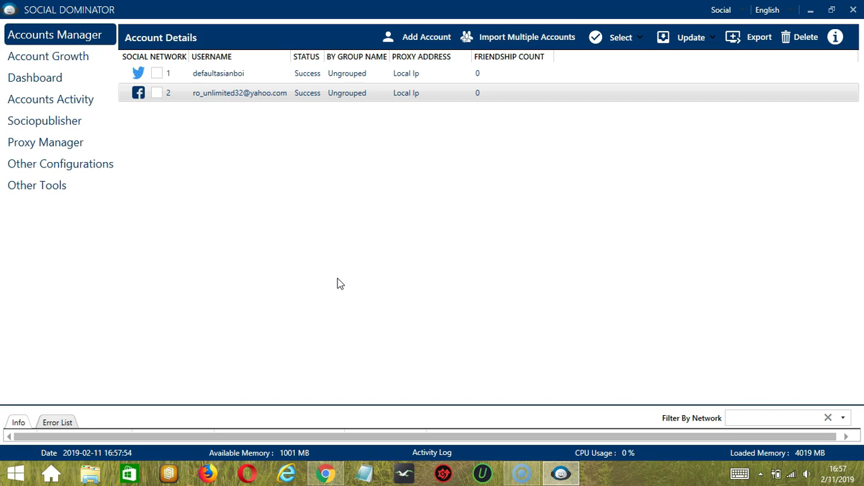
Step: Open the Facebook account's tools from its right-click menu and switch to the Fanpage Scraper tab
left_click(329, 283)
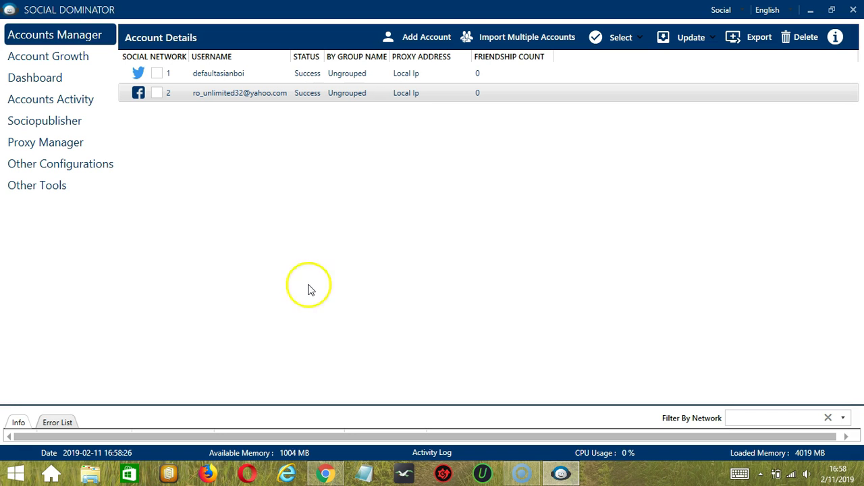
left_click(212, 96)
right_click(211, 95)
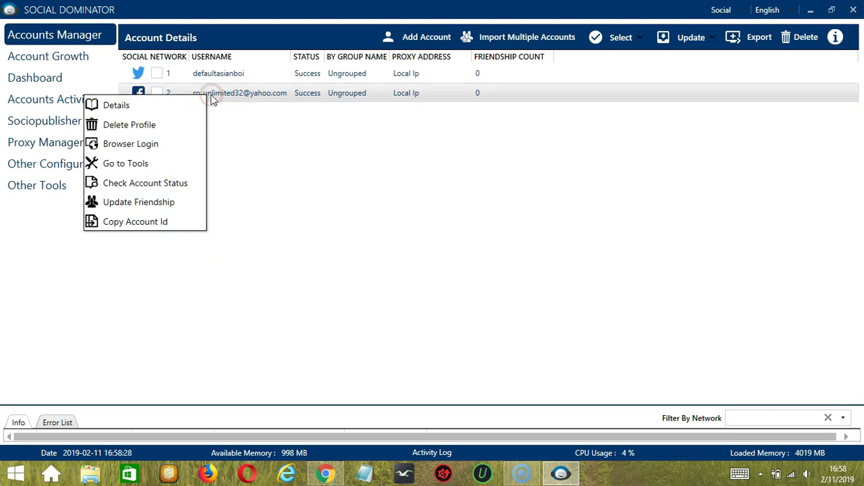
left_click(151, 164)
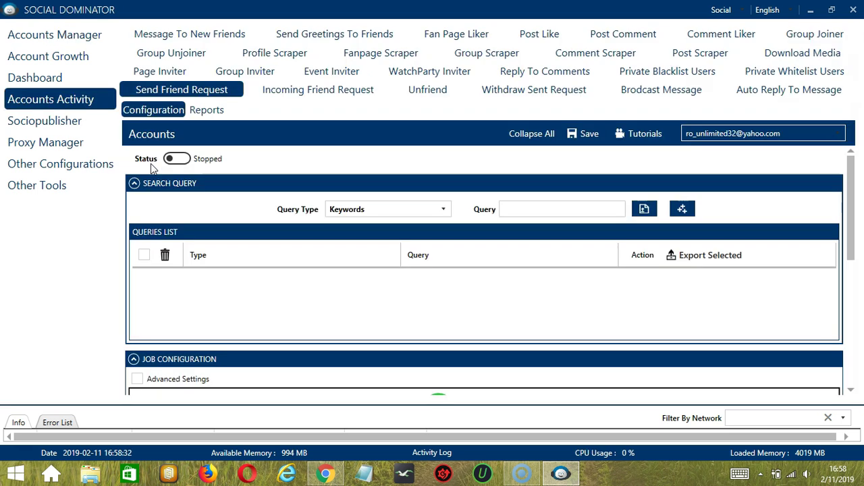
left_click(183, 158)
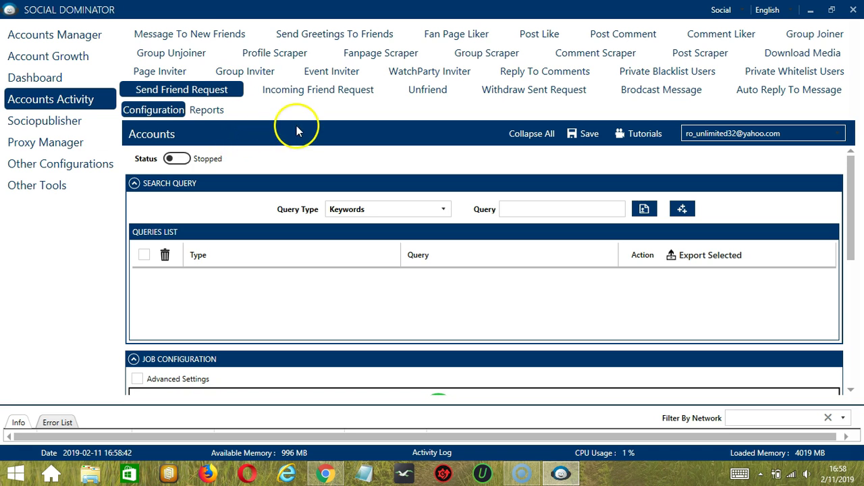
left_click(385, 55)
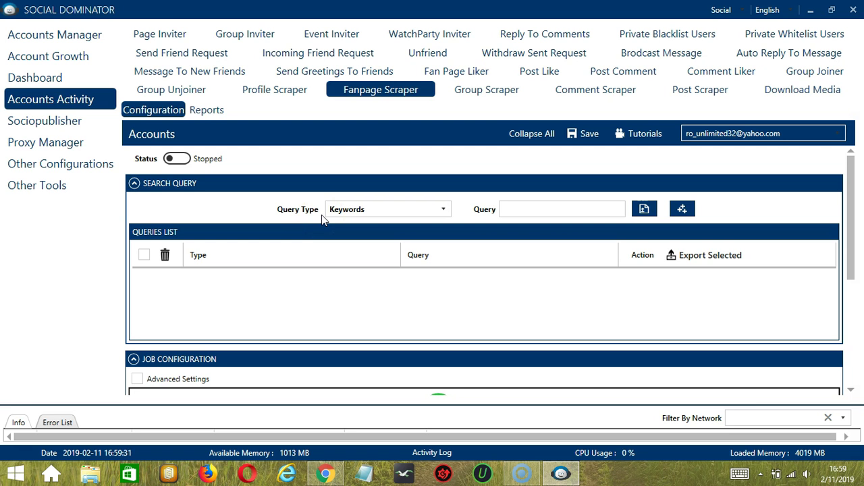
left_click(445, 206)
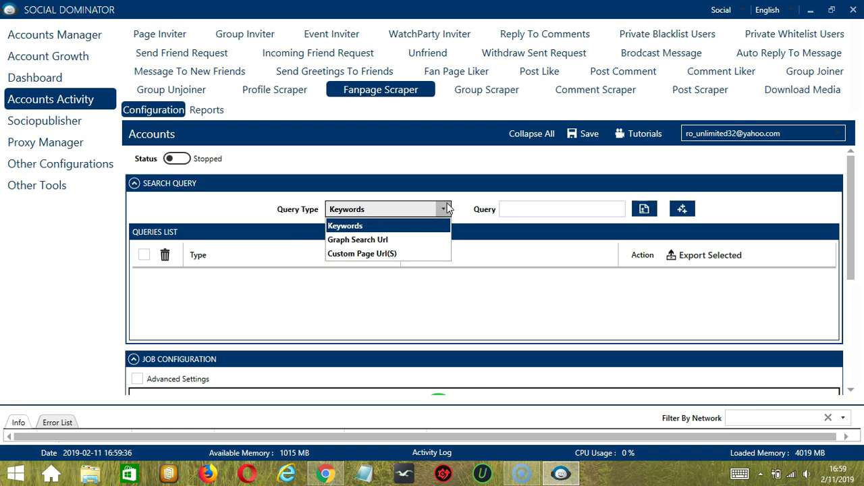
left_click(473, 193)
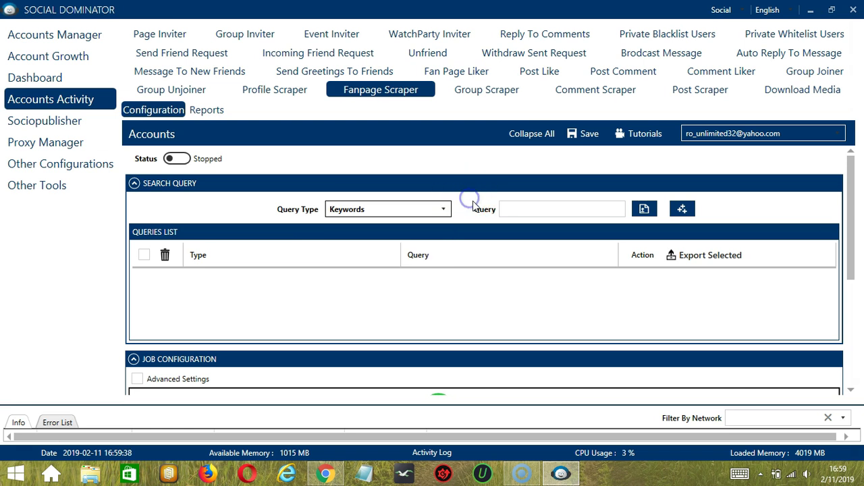
left_click(520, 207)
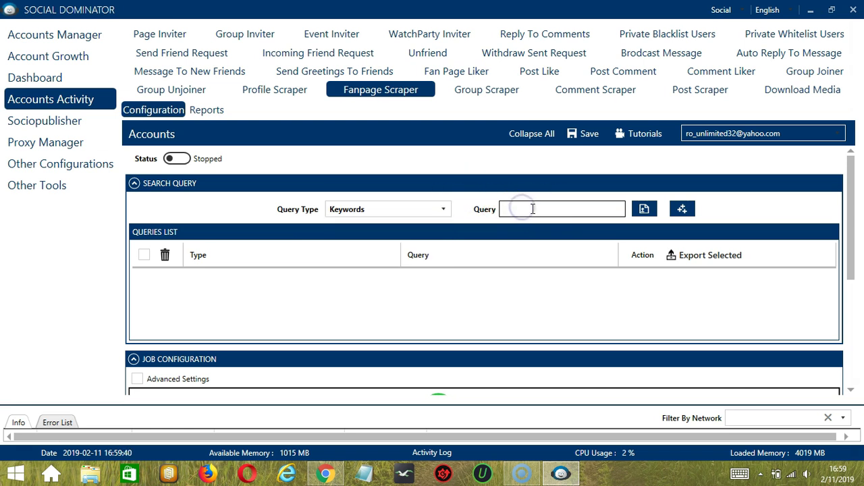
left_click(645, 209)
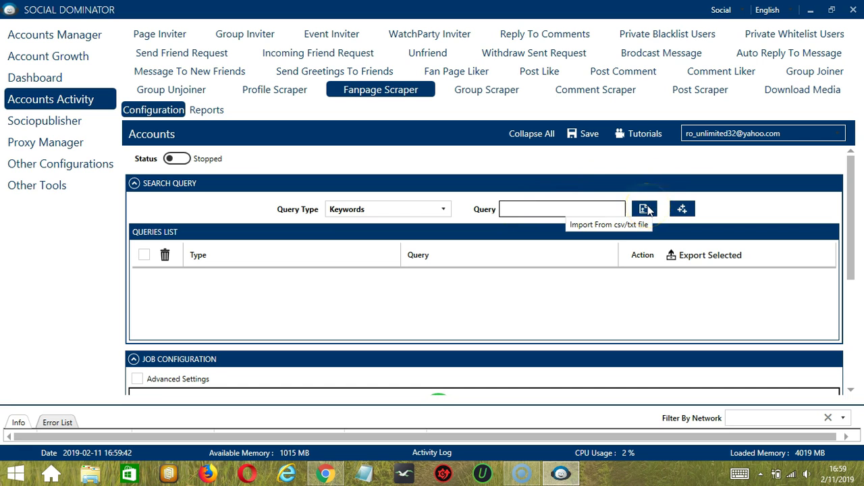
left_click(648, 209)
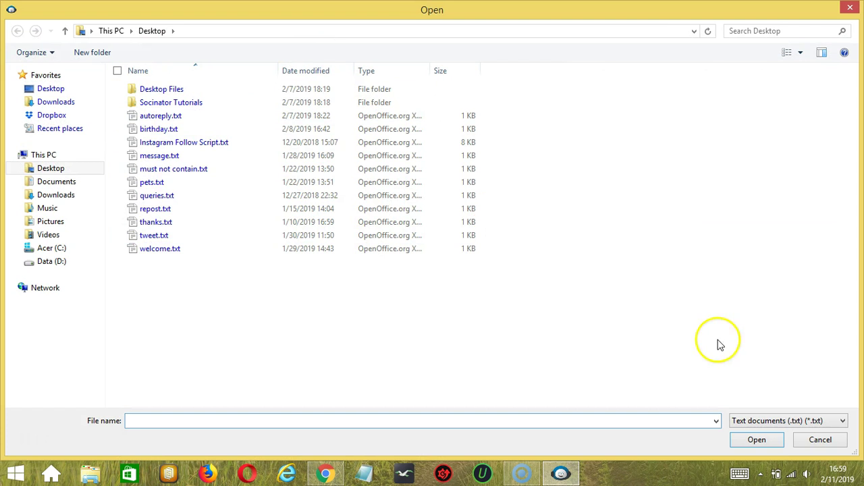
left_click(808, 440)
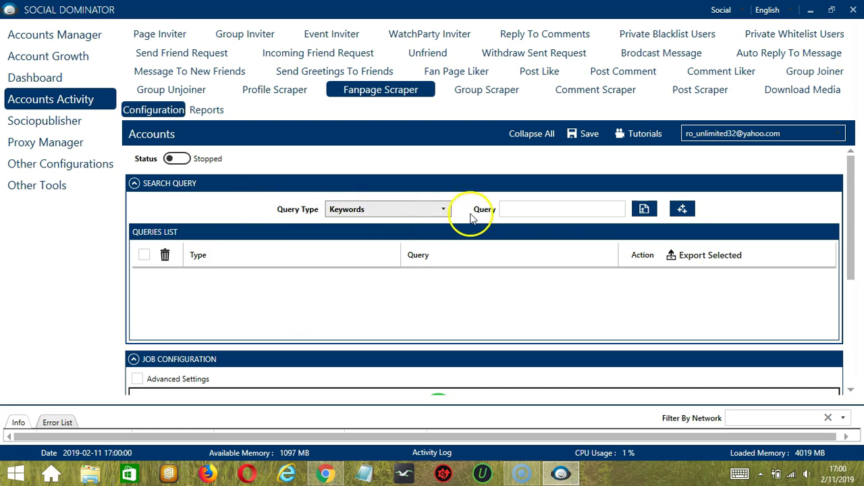
Step: Add 'Oreo' as a keyword query, then change the query type to Graph Search Url
left_click(559, 210)
type("Oreo")
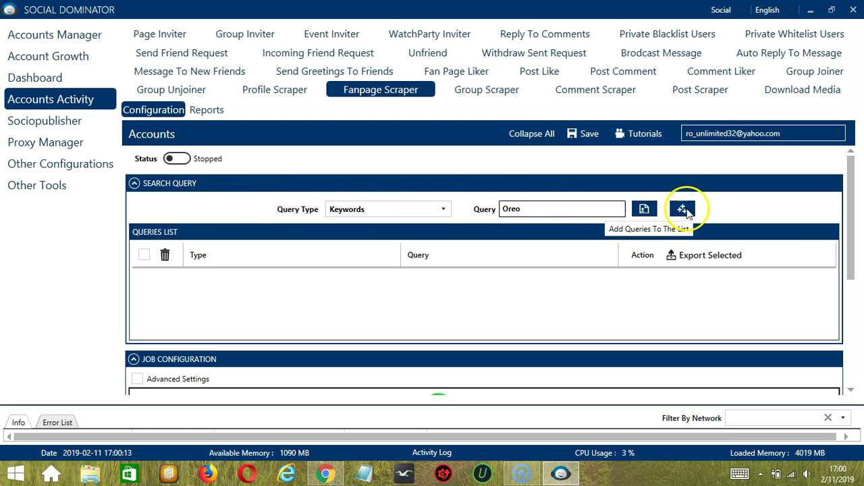
left_click(683, 210)
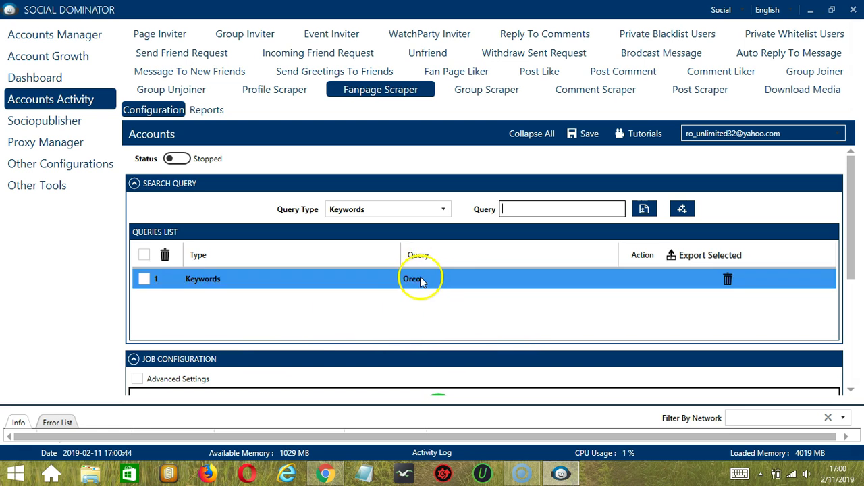
left_click(413, 208)
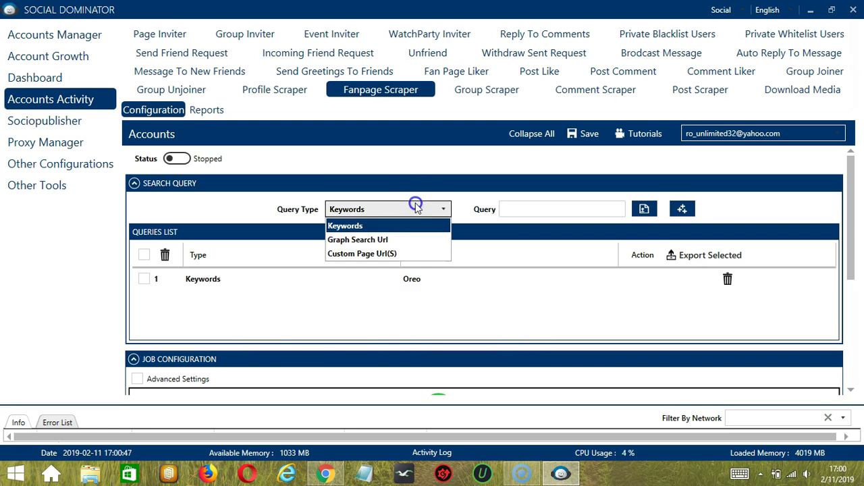
left_click(358, 239)
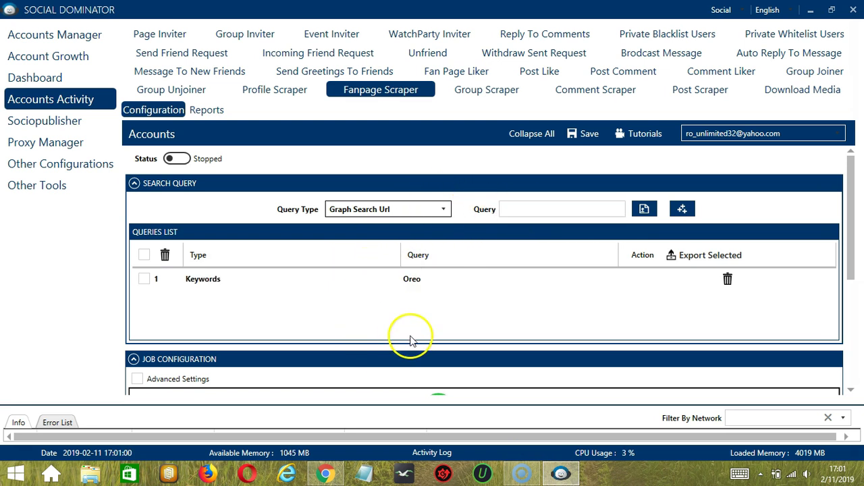
Step: Filter Facebook's oreo search to Pages and copy the results address
left_click(328, 472)
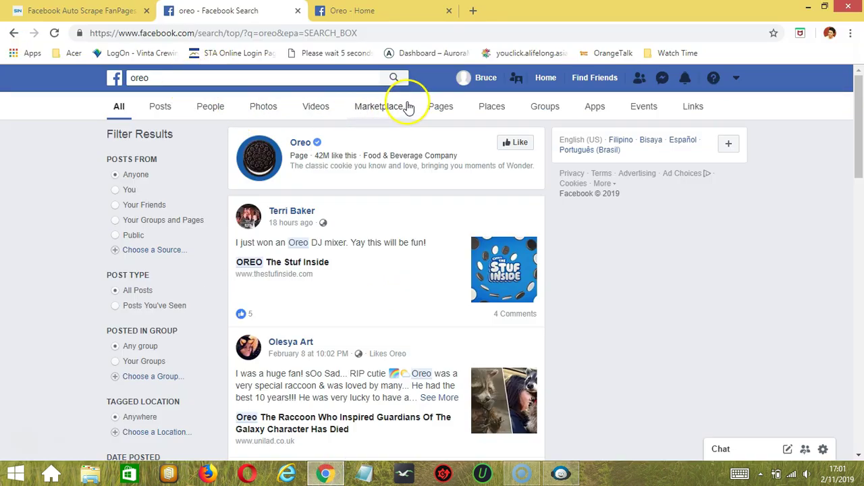
left_click(439, 107)
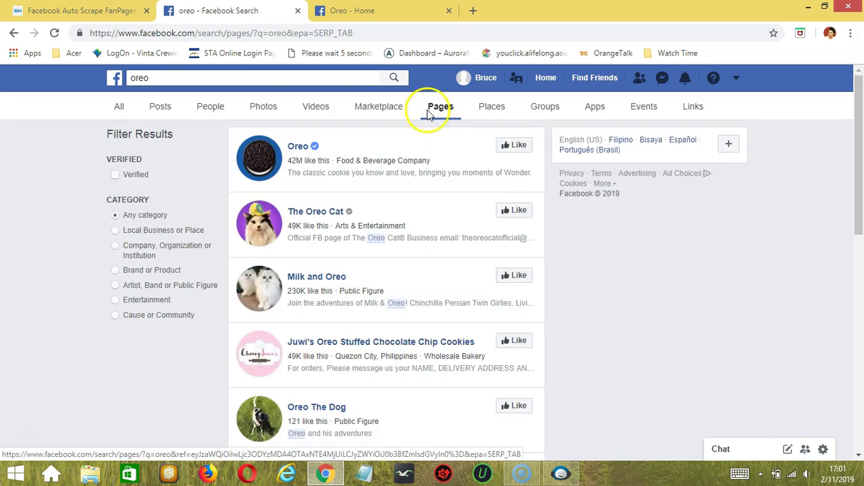
left_click(318, 34)
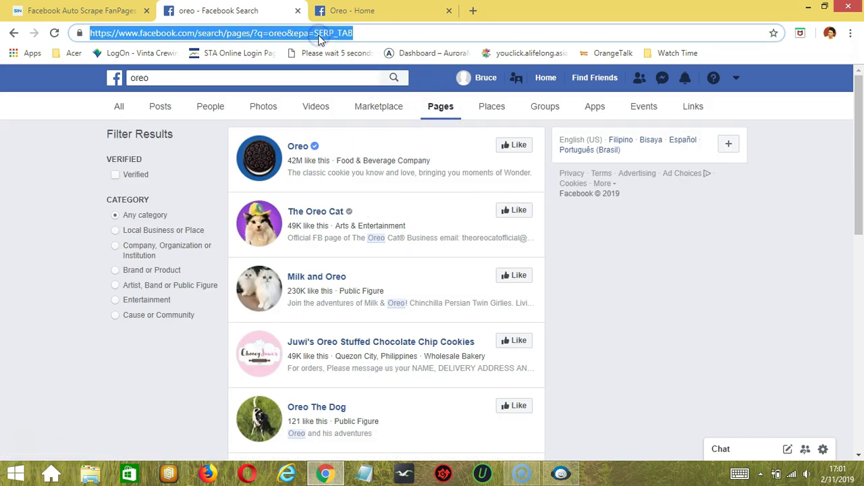
key("alt+Tab")
Step: Paste the Pages search address into the Query box and add it as a Graph Search Url query
left_click(537, 208)
key("ctrl+v")
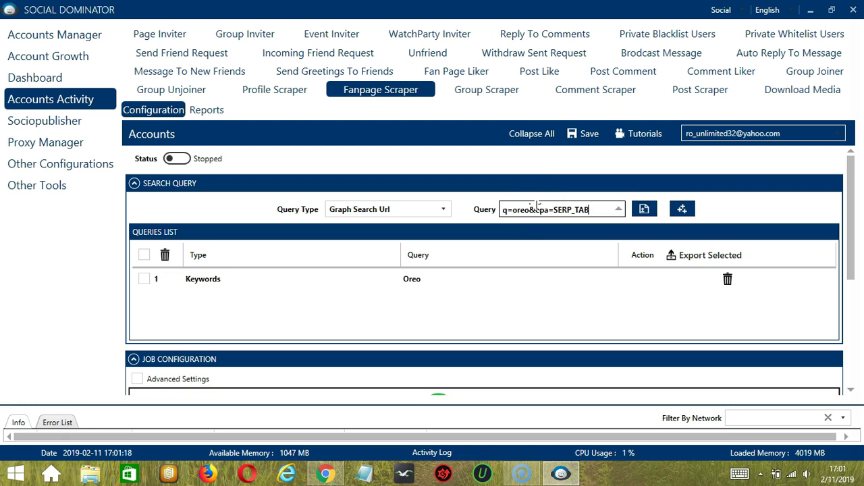
left_click(682, 208)
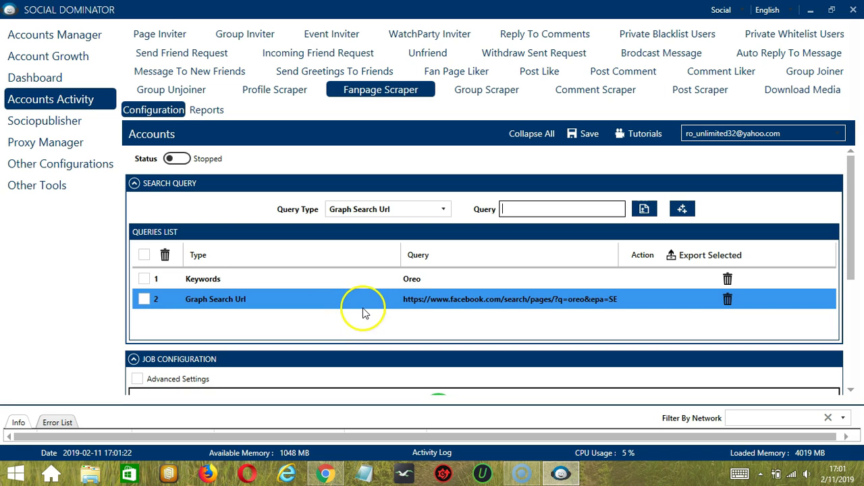
left_click(405, 299)
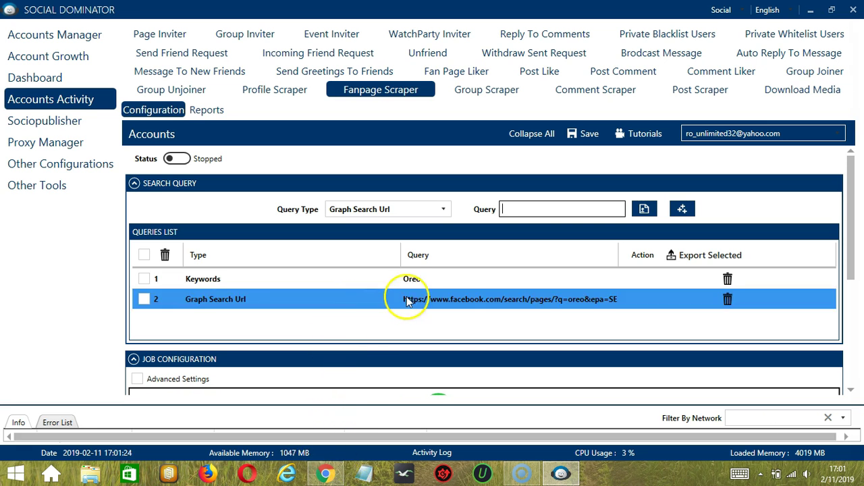
left_click(325, 475)
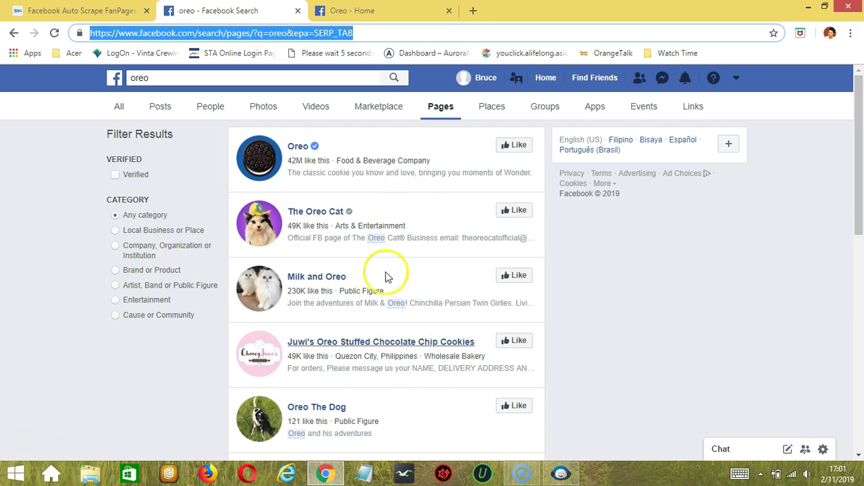
Step: Set the query type to Custom Page Url(S) and copy the Oreo fan page address
left_click(562, 474)
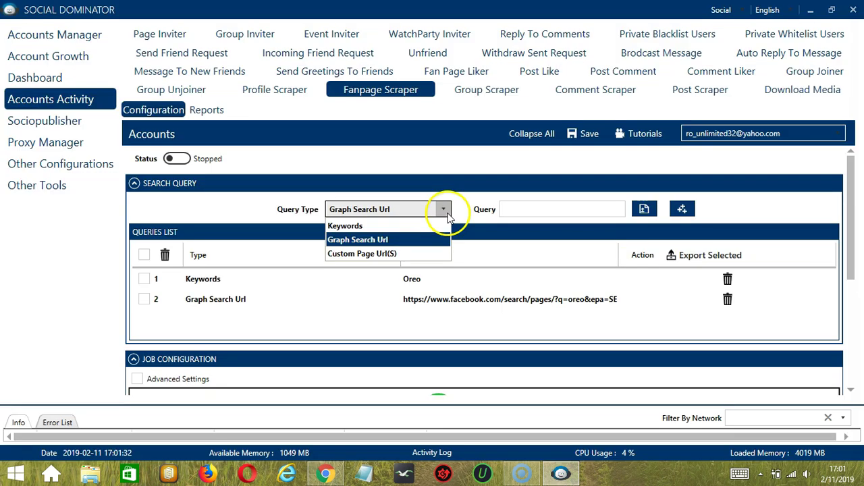
left_click(364, 255)
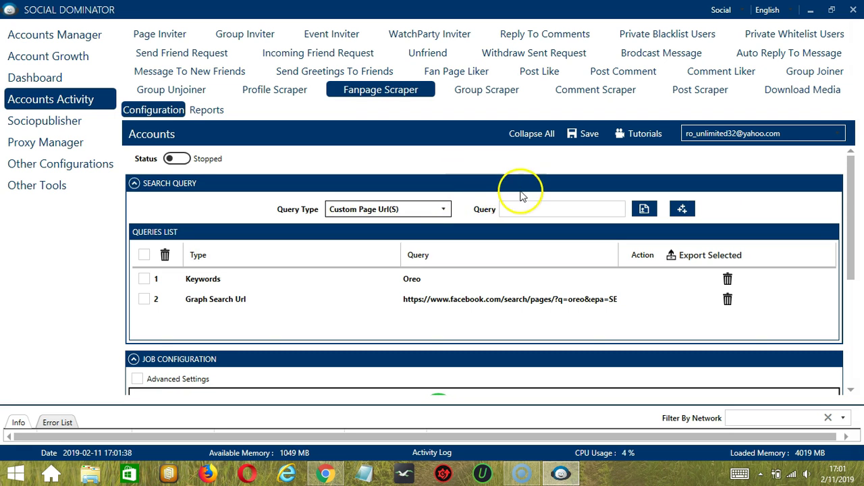
left_click(326, 475)
left_click(356, 10)
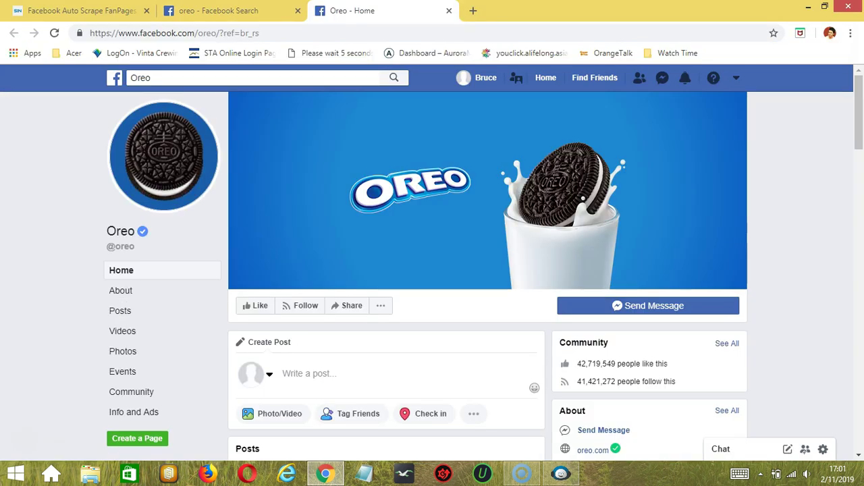
left_click(231, 32)
key("ctrl+c")
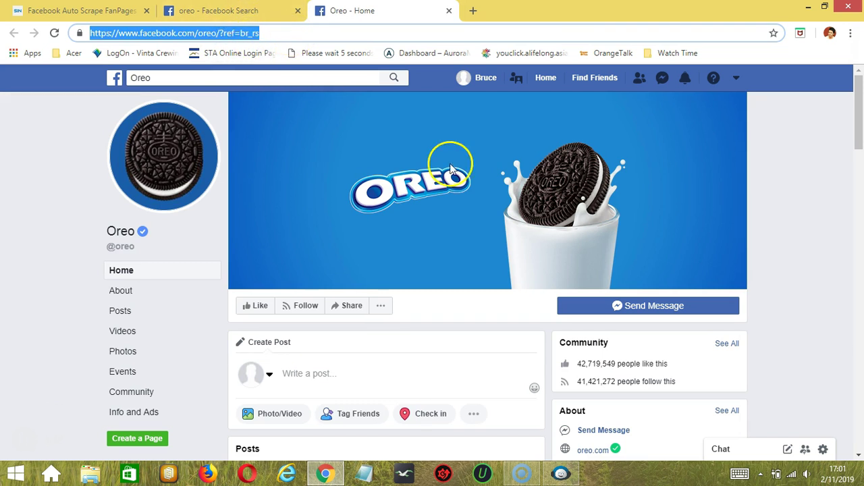
Step: Paste the Oreo page URL into the Query box and add it to the queries list
left_click(561, 474)
left_click(522, 216)
key("ctrl+v")
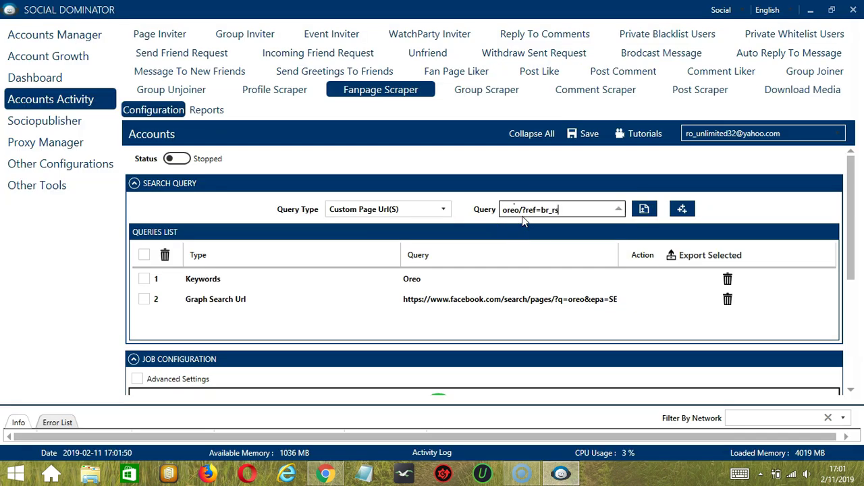
left_click(682, 208)
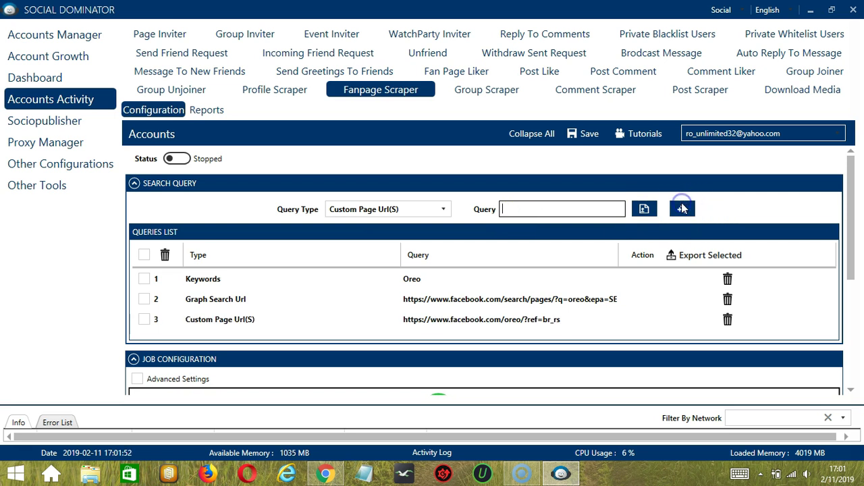
left_click(516, 320)
left_click(506, 304)
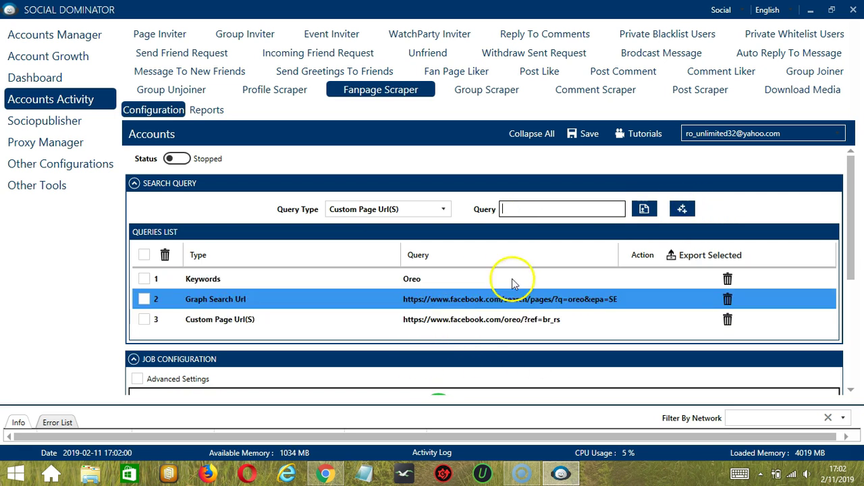
left_click(507, 318)
Step: Raise the activity speed from Medium to Fast to Superfast in Job Configuration
scroll(407, 168, "down", 3)
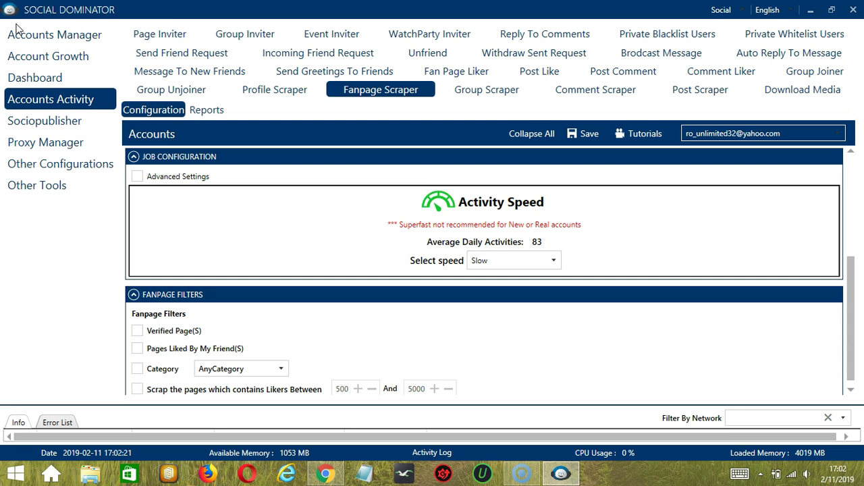
left_click(554, 261)
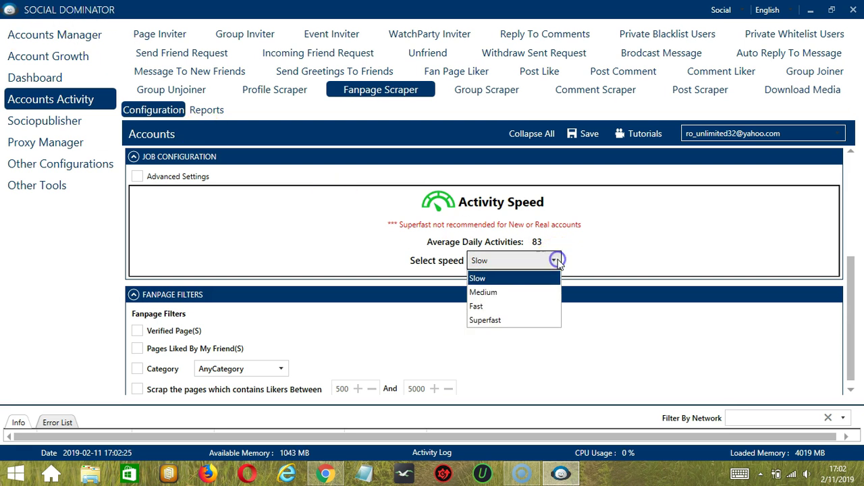
left_click(491, 290)
left_click(555, 260)
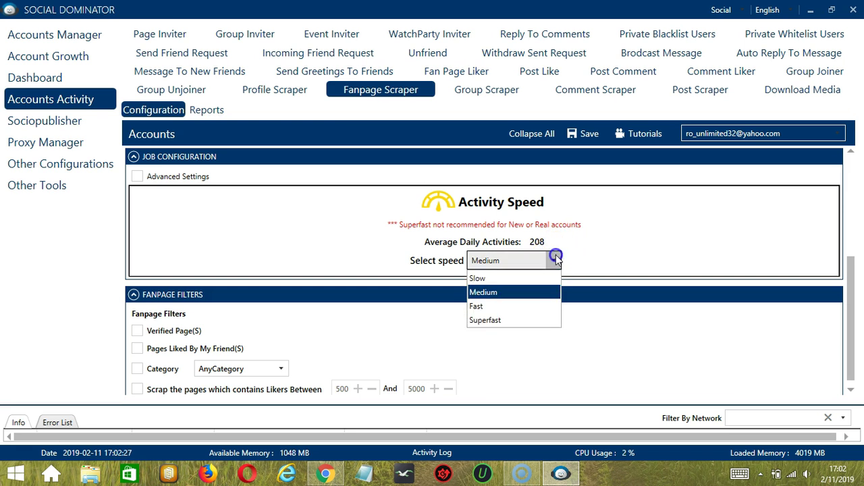
left_click(505, 303)
left_click(560, 261)
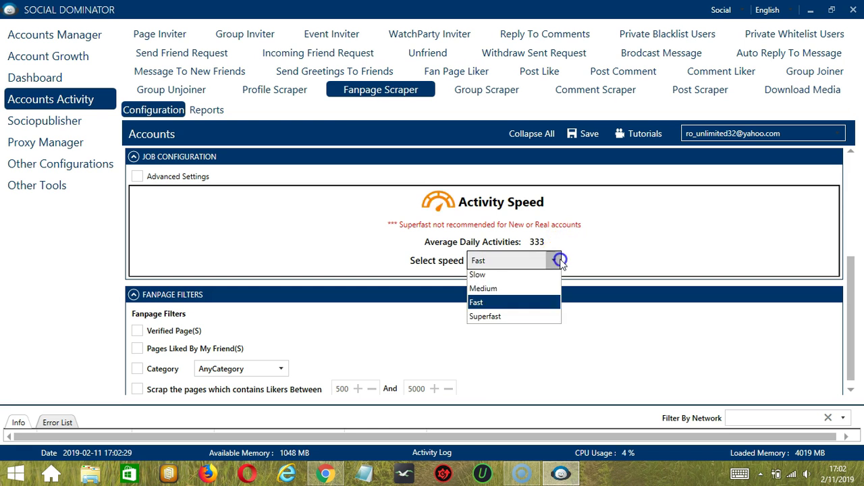
left_click(492, 320)
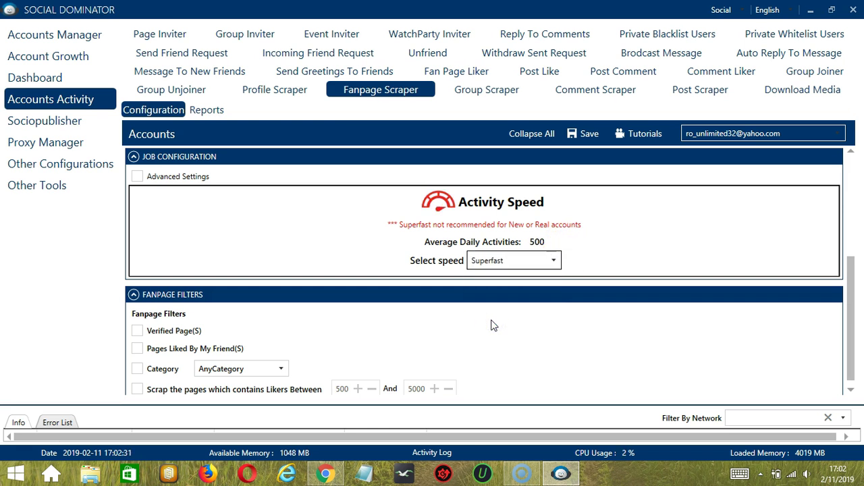
left_click(364, 232)
Step: Enable Advanced Settings, review the delay and limit fields, and tick Increase Each Day With
left_click(137, 177)
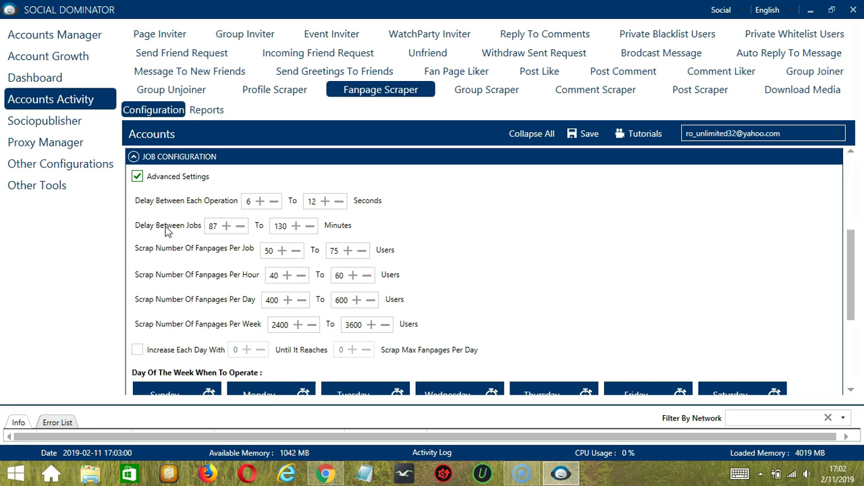
left_click(196, 252)
left_click(216, 285)
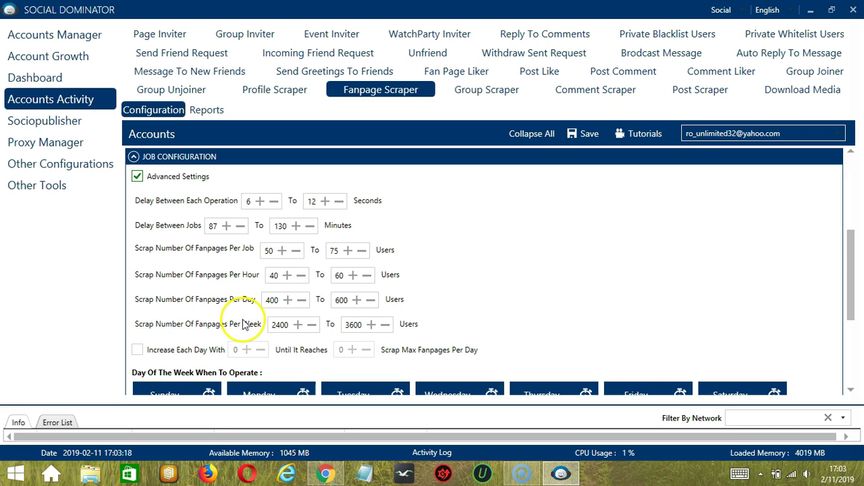
left_click(137, 349)
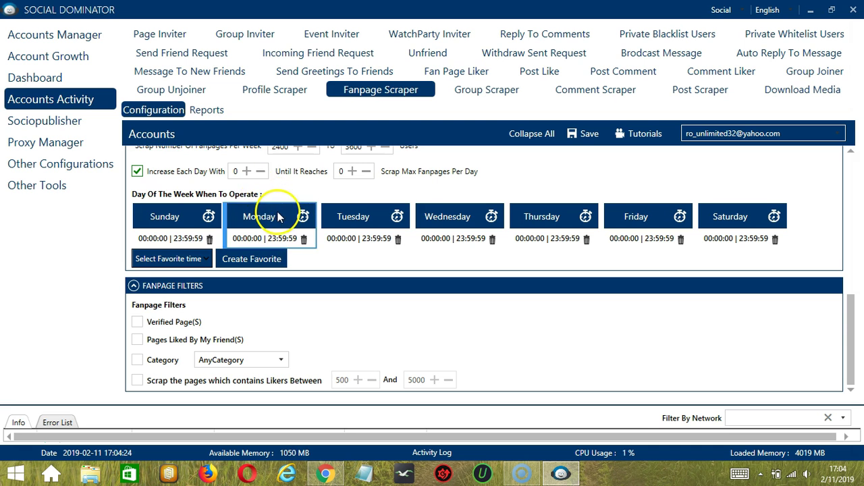
Step: Add a Monday interval from 00:00:00 to 01:59:59 by changing the end time to AM
left_click(304, 241)
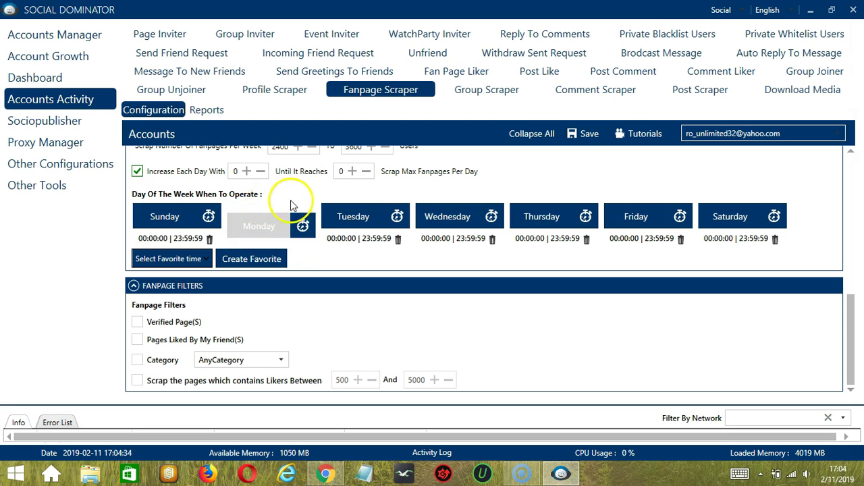
left_click(271, 228)
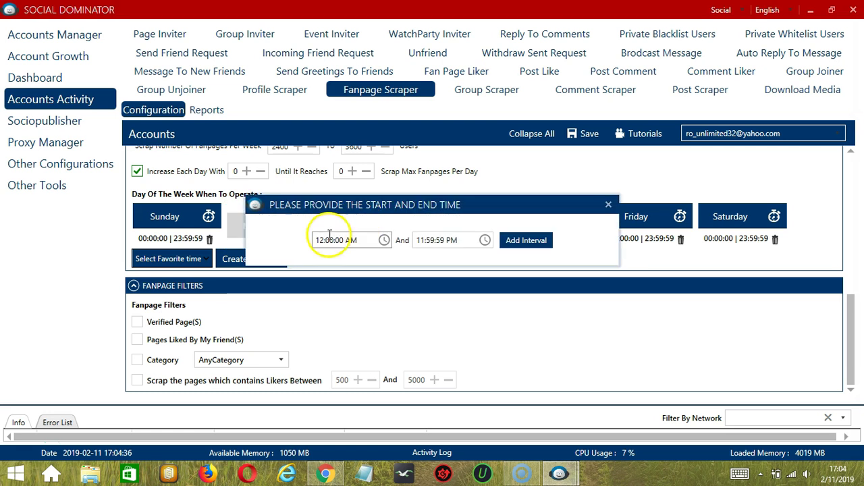
left_click(420, 241)
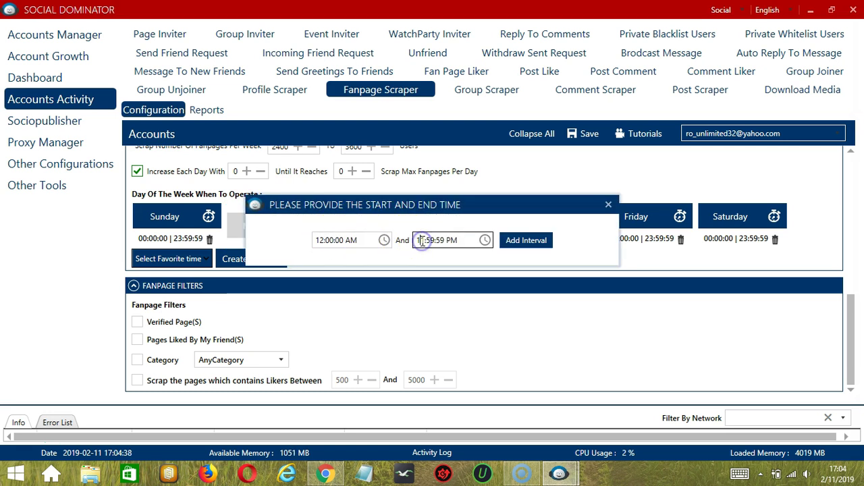
left_click(443, 240)
double_click(449, 241)
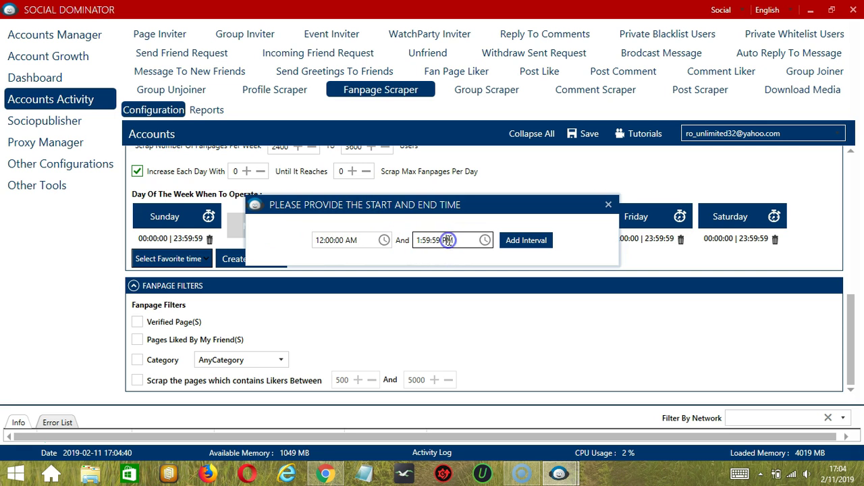
type("AM")
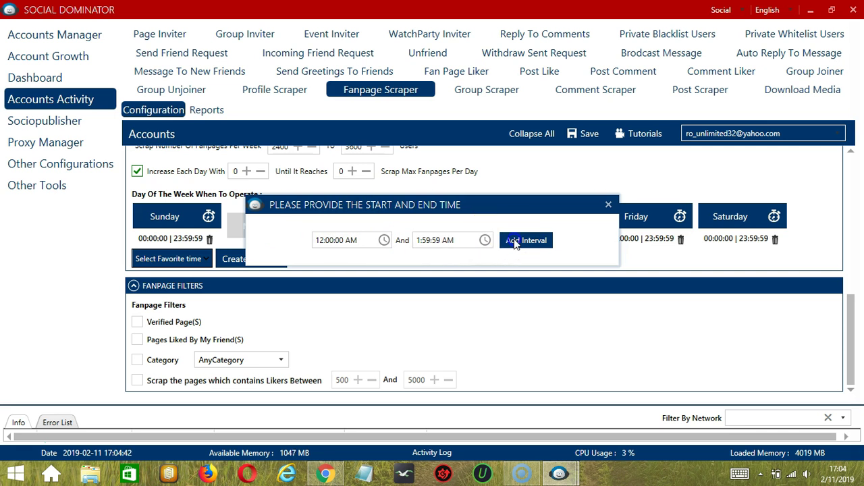
left_click(513, 241)
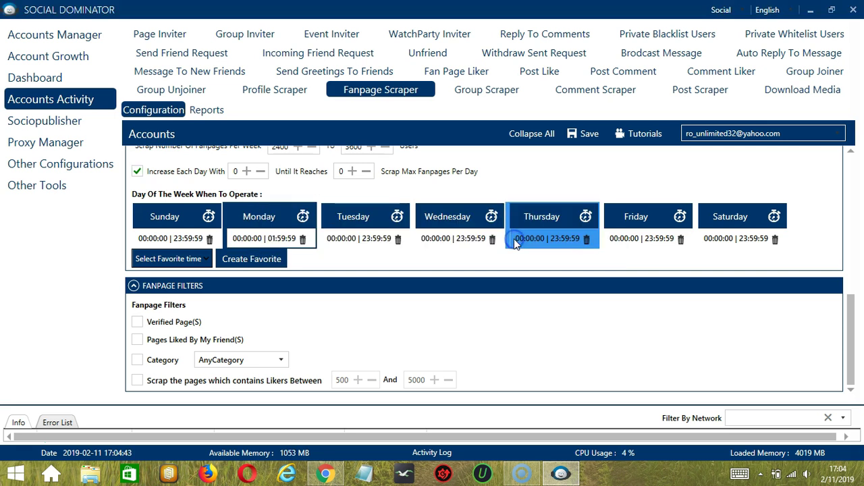
Step: Add a second Monday interval from 02:00:00 to 23:59:59
left_click(264, 219)
double_click(322, 240)
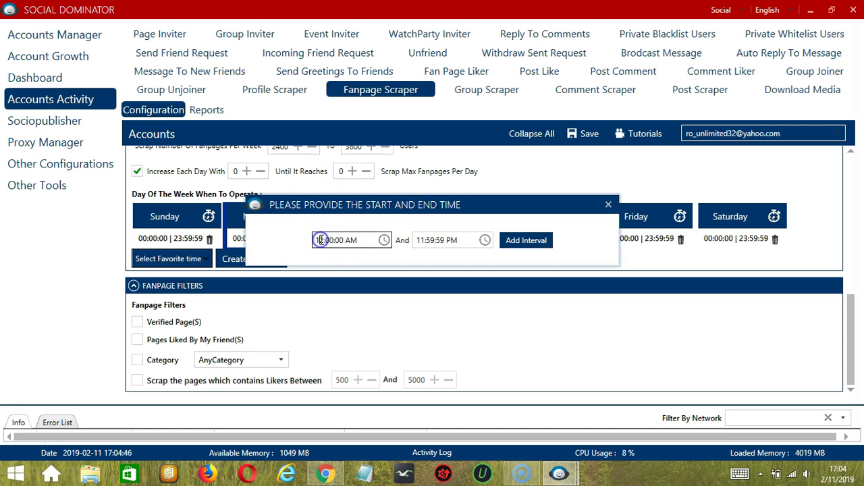
type("2")
left_click(530, 242)
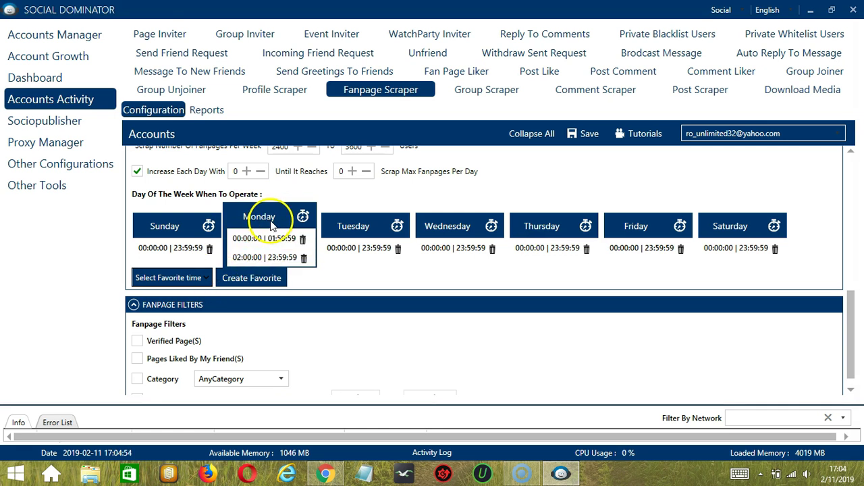
Step: Save the current schedule as a favorite named 'Facebook Scrape Page'
left_click(257, 279)
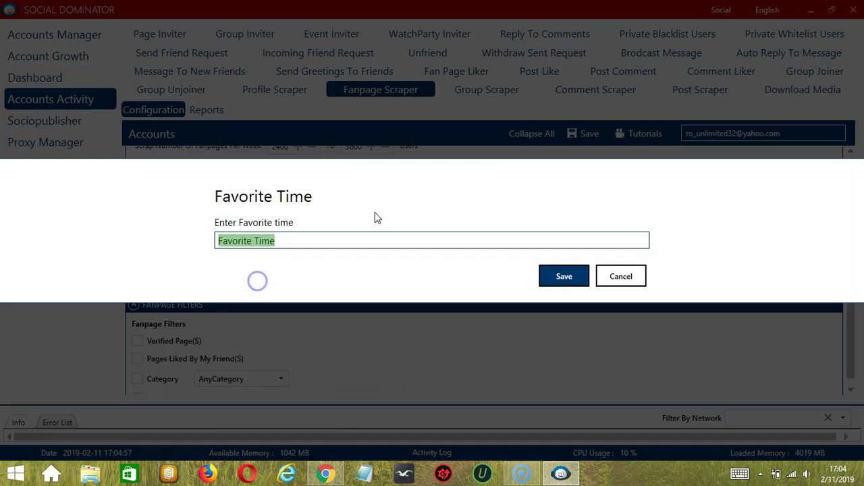
type("Facebook Scrape P")
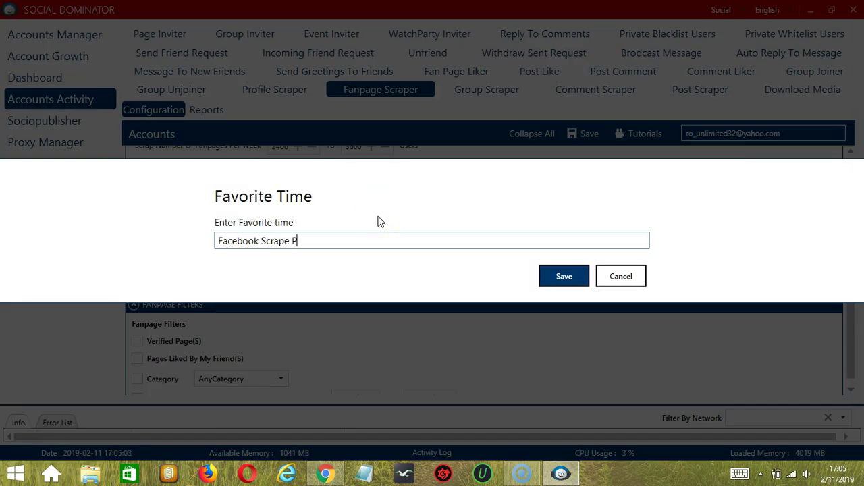
type("age")
left_click(560, 276)
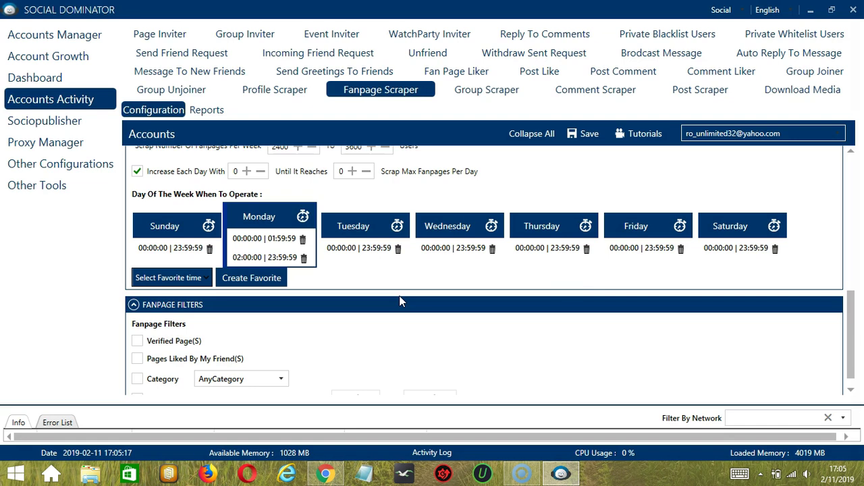
Step: Select the 'Facebook Scrape Page' favorite time to apply it
left_click(187, 277)
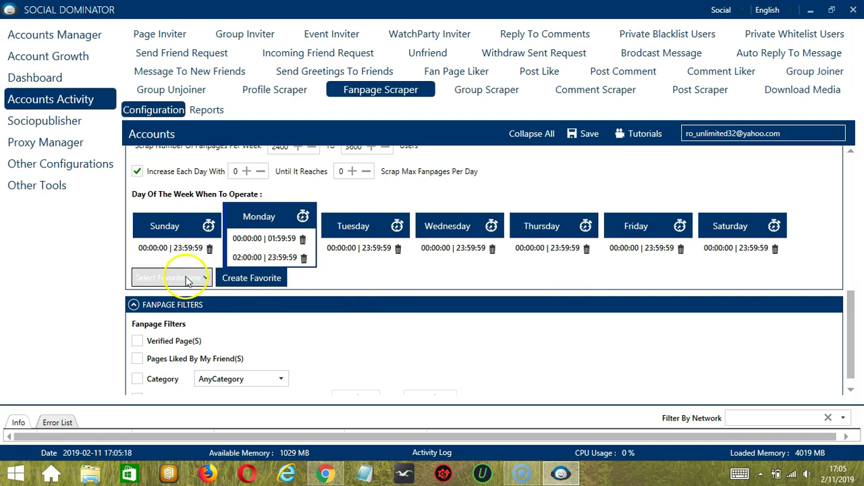
scroll(144, 161, "down", 10)
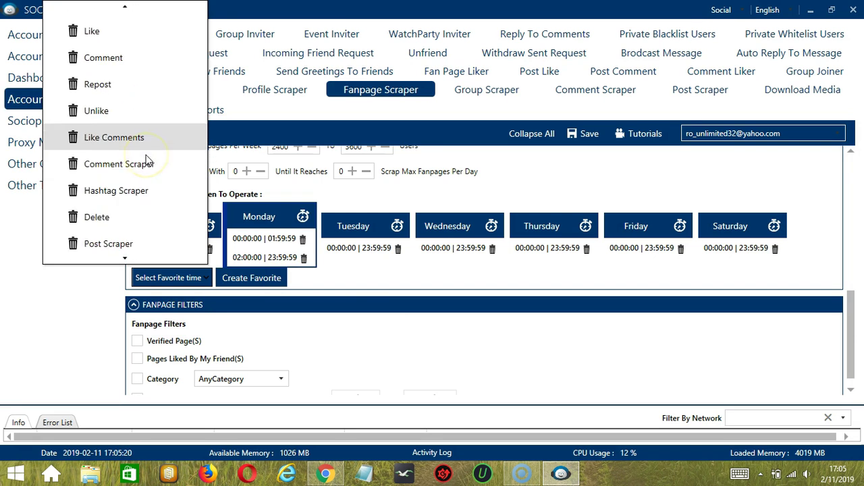
scroll(146, 159, "down", 6)
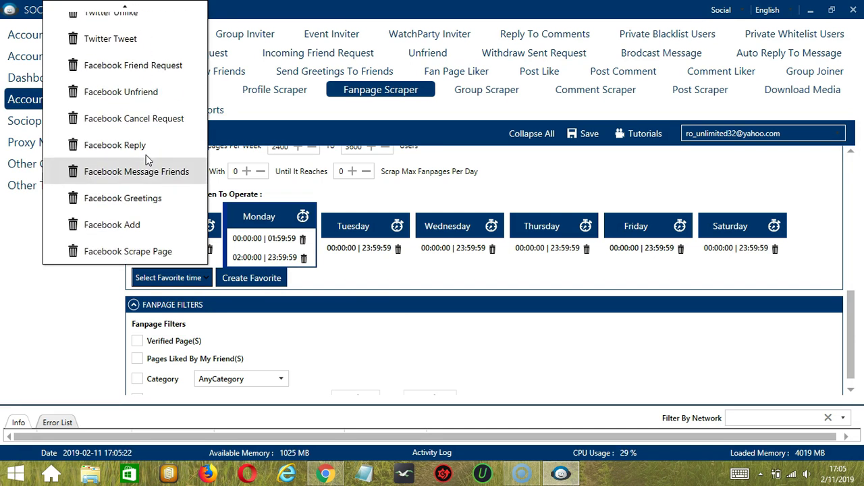
left_click(150, 254)
scroll(461, 337, "down", 1)
left_click(360, 314)
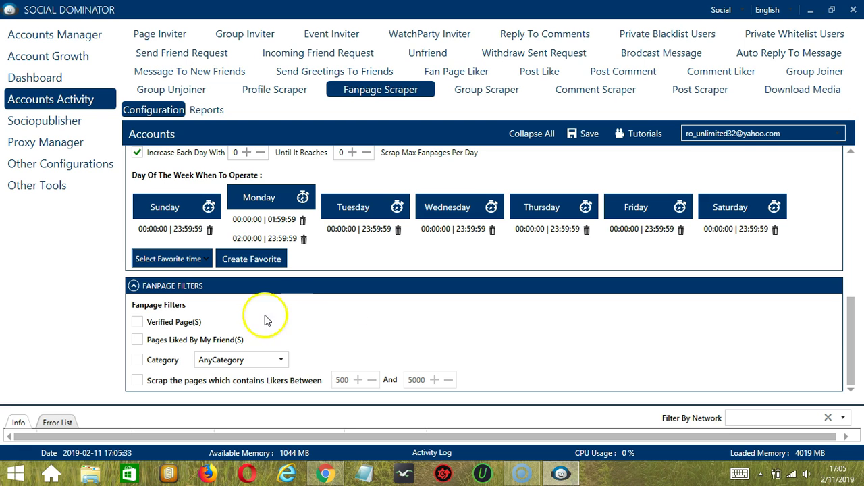
Step: Check Verified Page(S) and Category with AnyCategory, and restrict likers to 500–5000
left_click(139, 322)
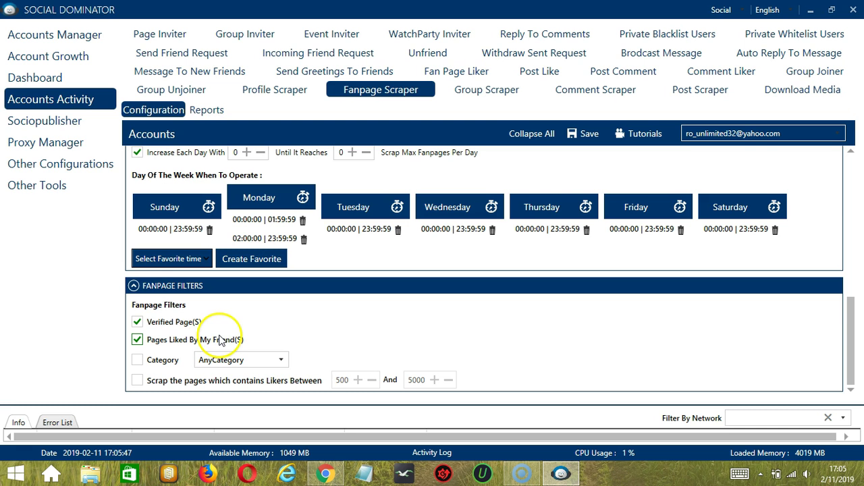
left_click(137, 362)
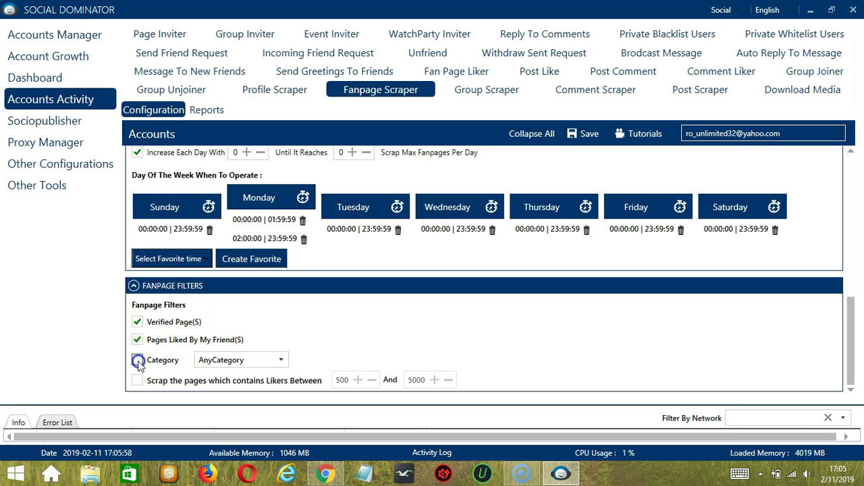
left_click(281, 360)
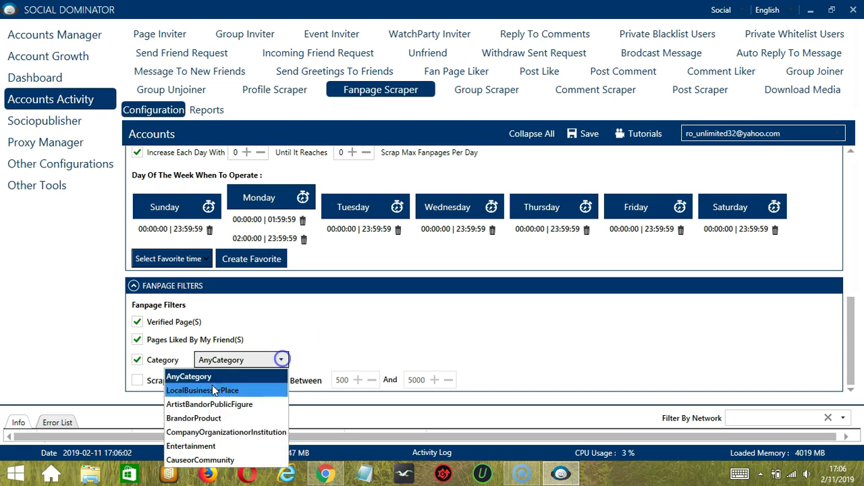
left_click(294, 356)
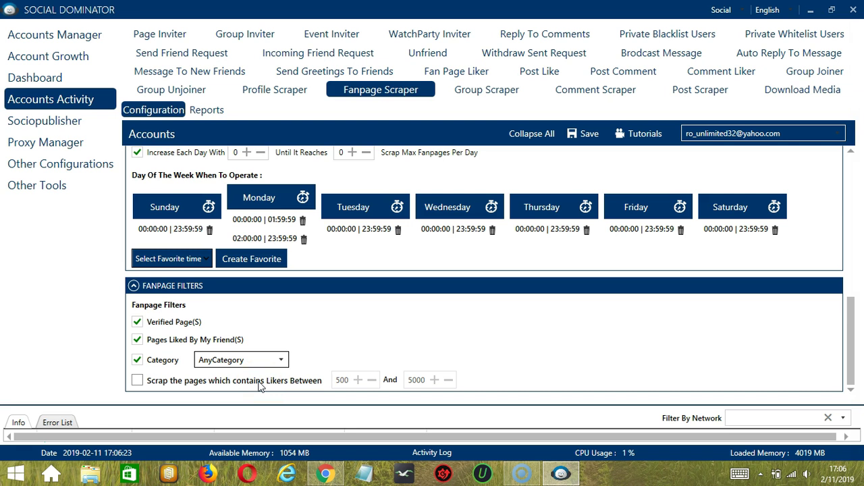
left_click(138, 381)
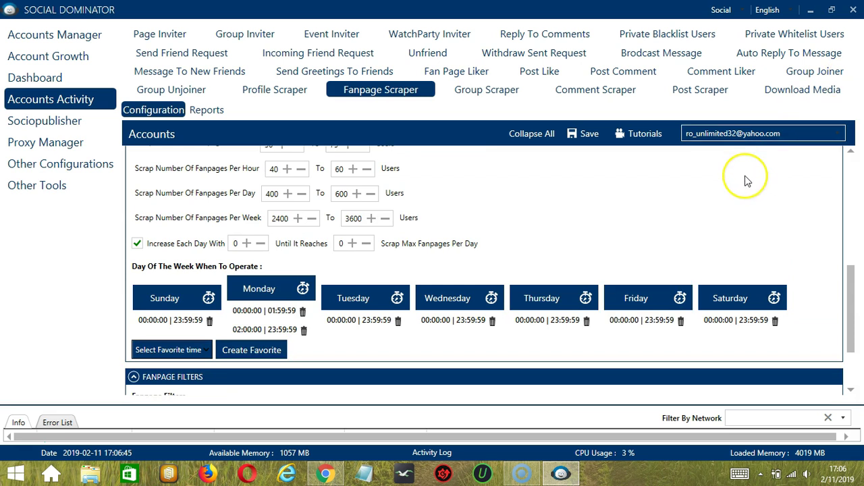
Step: Save the Fanpage Scraper settings, set its status to Active, and view its Reports
scroll(747, 175, "up", 5)
left_click(589, 138)
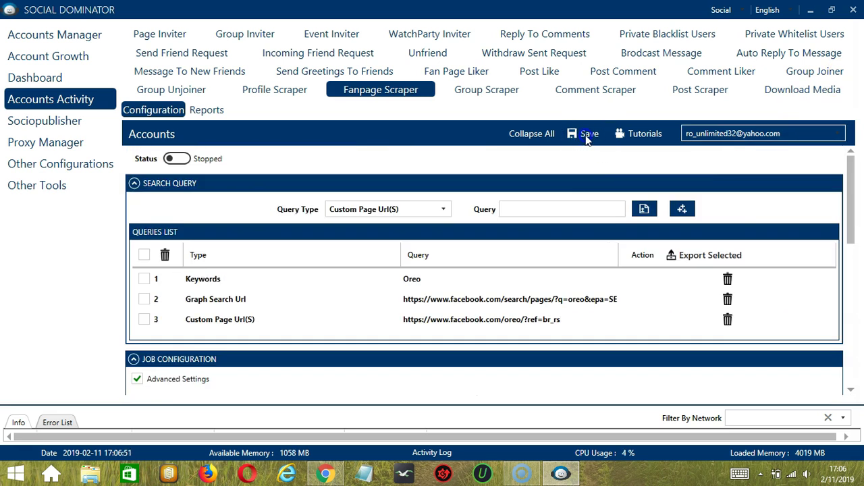
left_click(616, 268)
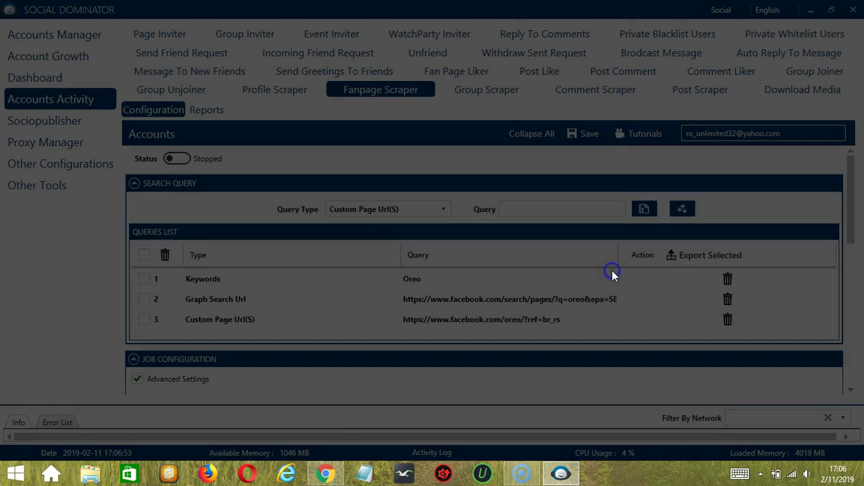
left_click(175, 160)
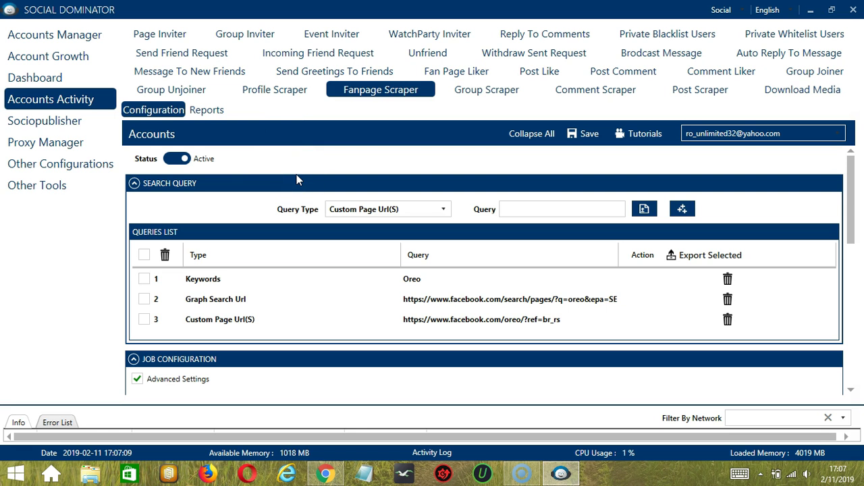
left_click(207, 111)
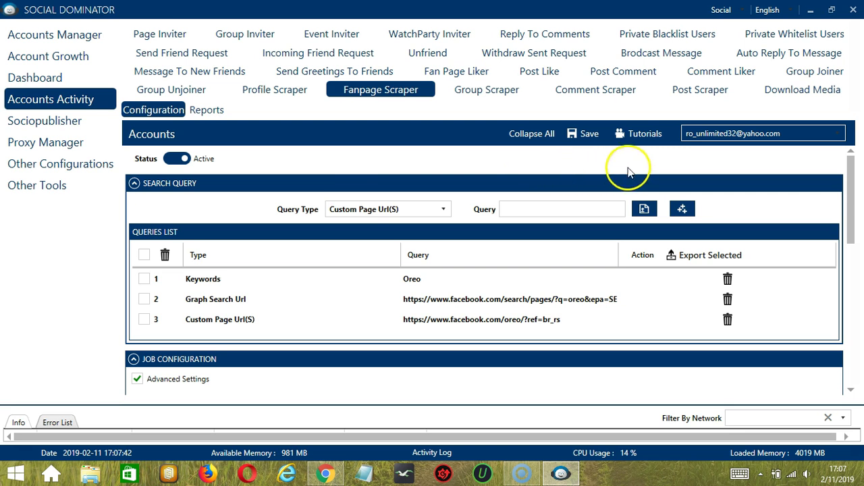
Step: Switch to Facebook Dominator and start a new Fanpage Scraper campaign
left_click(739, 10)
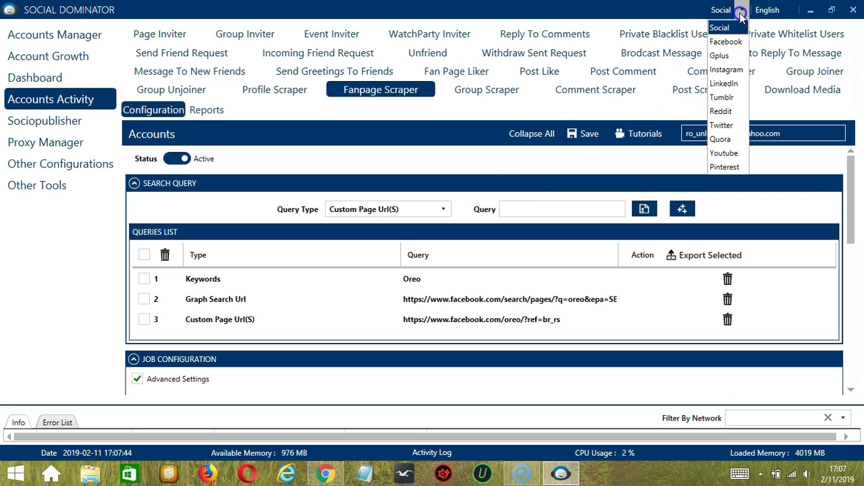
left_click(726, 42)
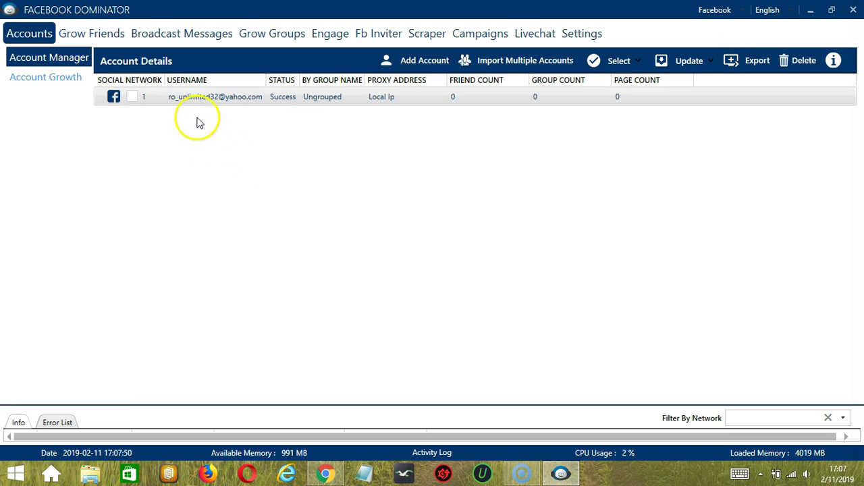
left_click(419, 33)
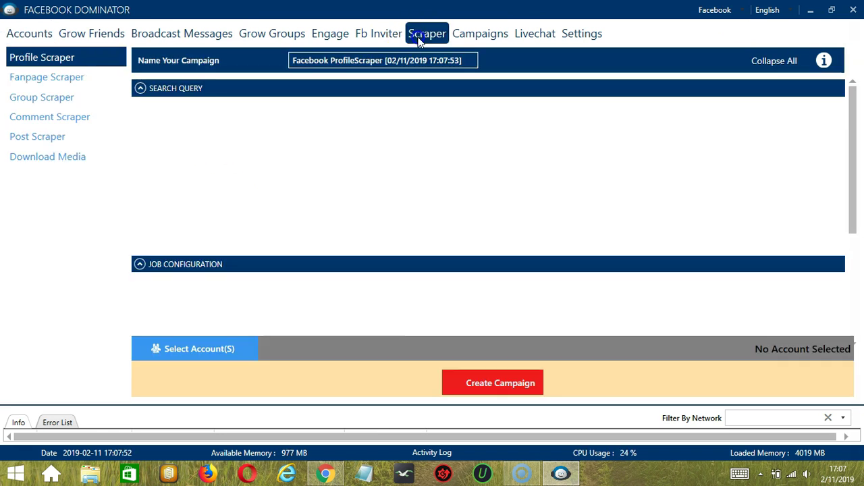
left_click(66, 79)
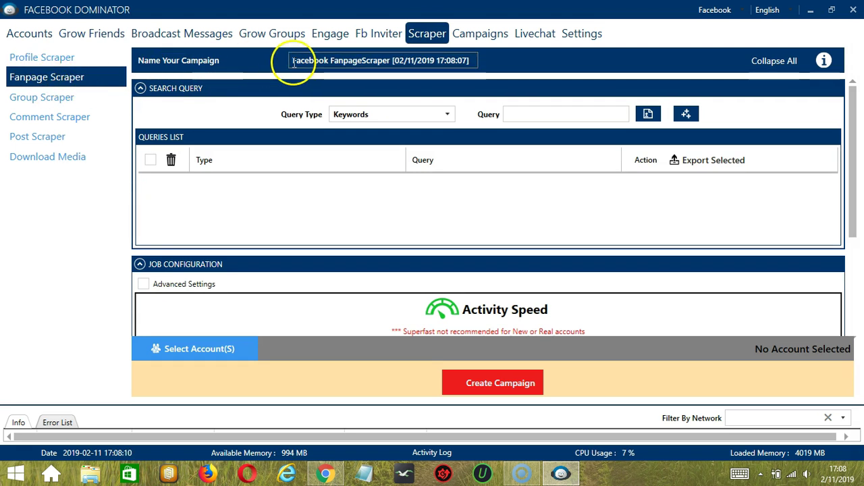
left_click(329, 60)
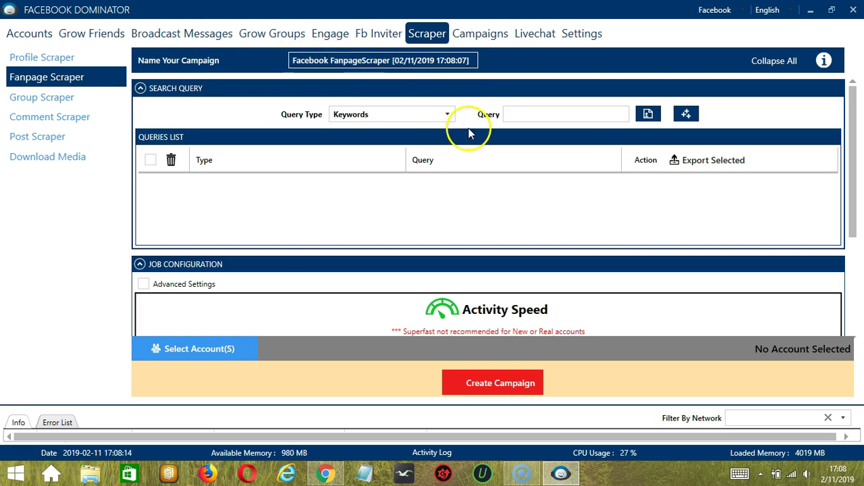
Step: Add the keyword Oreo, enable the Category and 500–5000 likers filters, then choose accounts
left_click(524, 120)
left_click(523, 119)
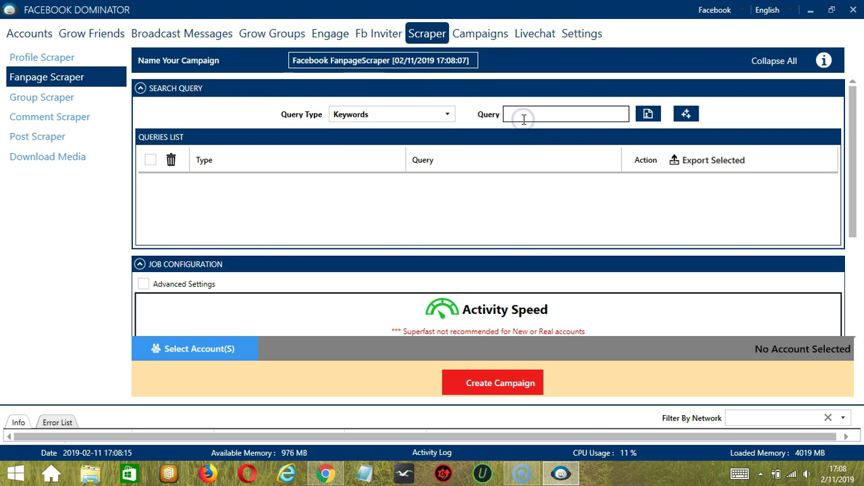
type("Oreo")
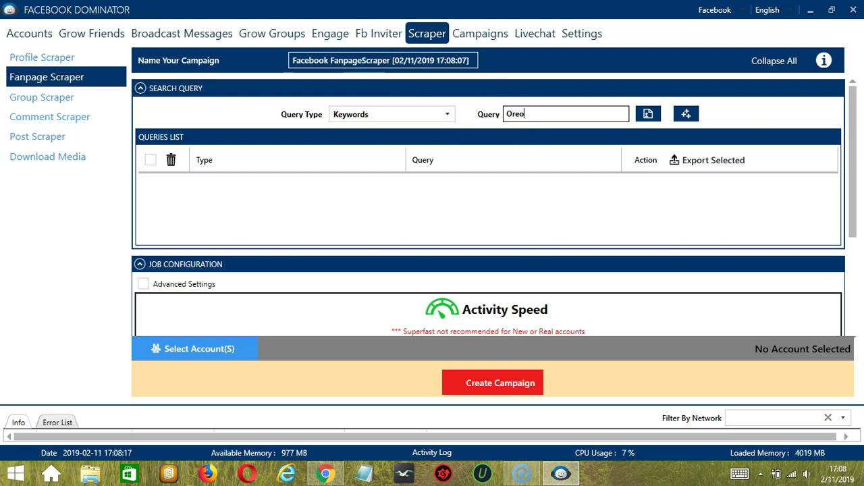
left_click(686, 113)
scroll(357, 198, "down", 3)
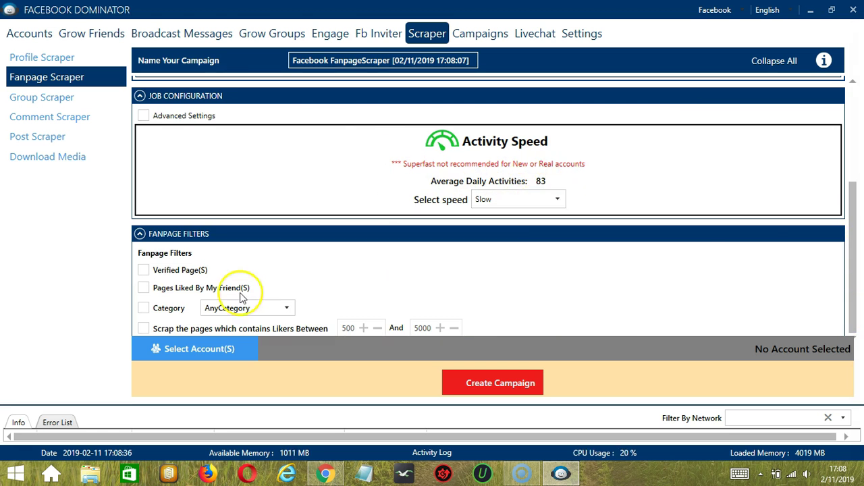
left_click(144, 309)
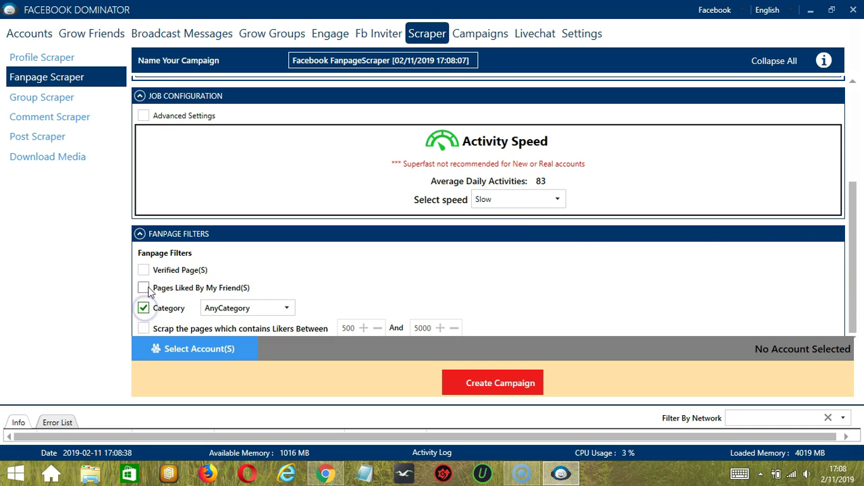
left_click(142, 329)
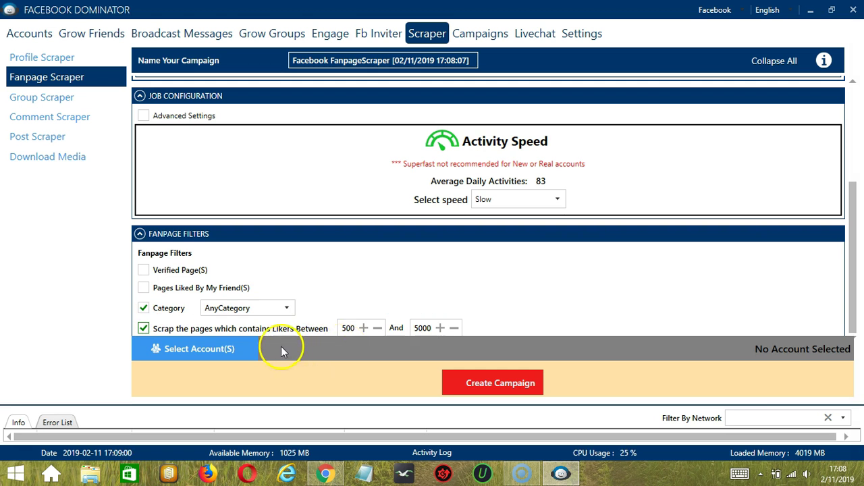
left_click(245, 349)
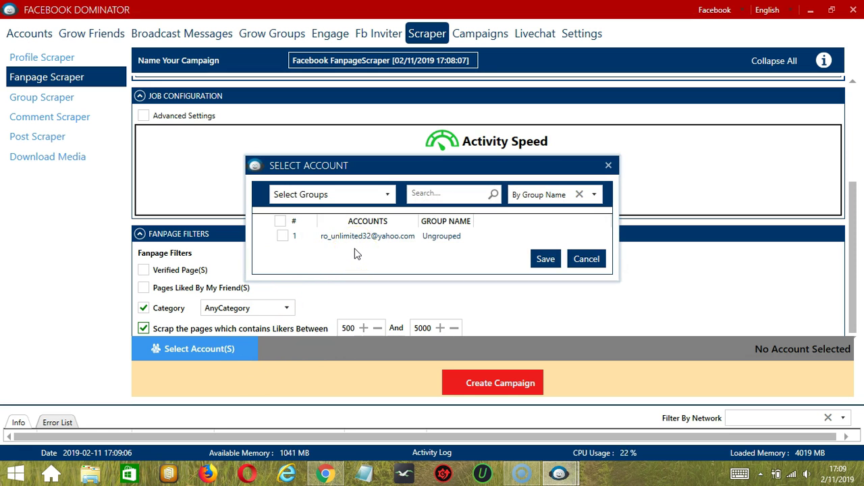
Step: Assign the single account, create the Fanpage Scraper campaign, and approve overriding its previous settings
left_click(283, 236)
left_click(546, 261)
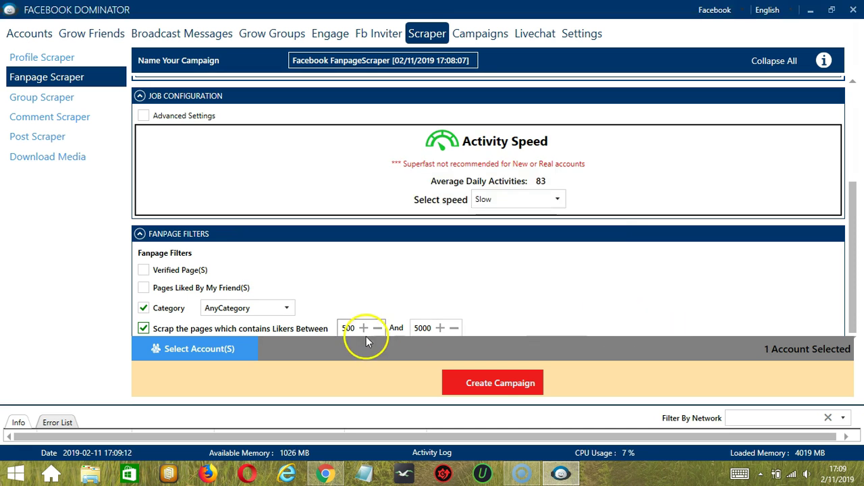
left_click(457, 376)
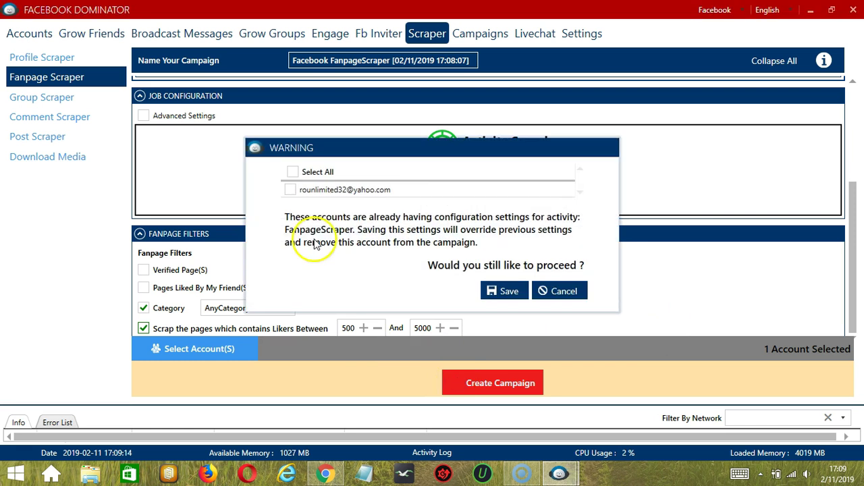
left_click(291, 190)
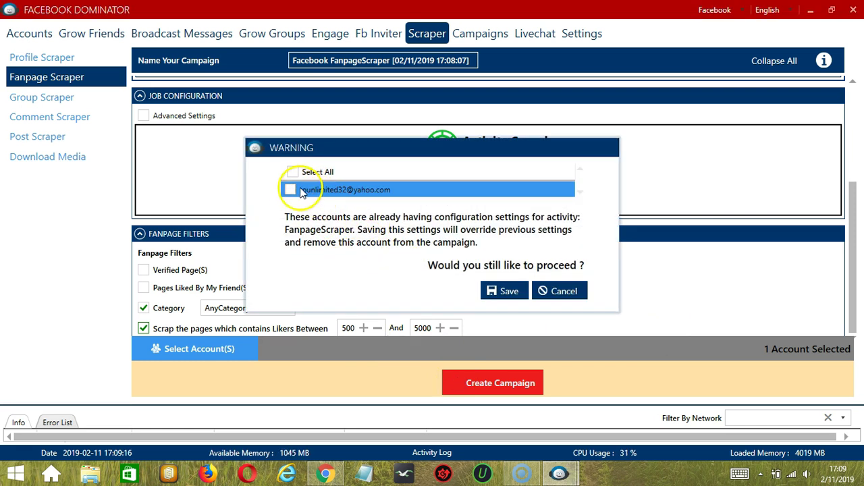
left_click(507, 290)
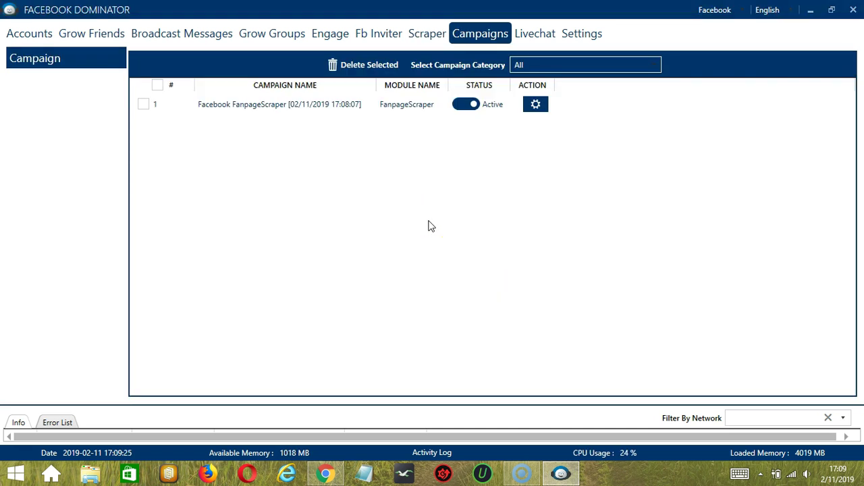
Step: Switch the FanpageScraper campaign's status to Paused, then choose Edit from its gear menu
left_click(428, 224)
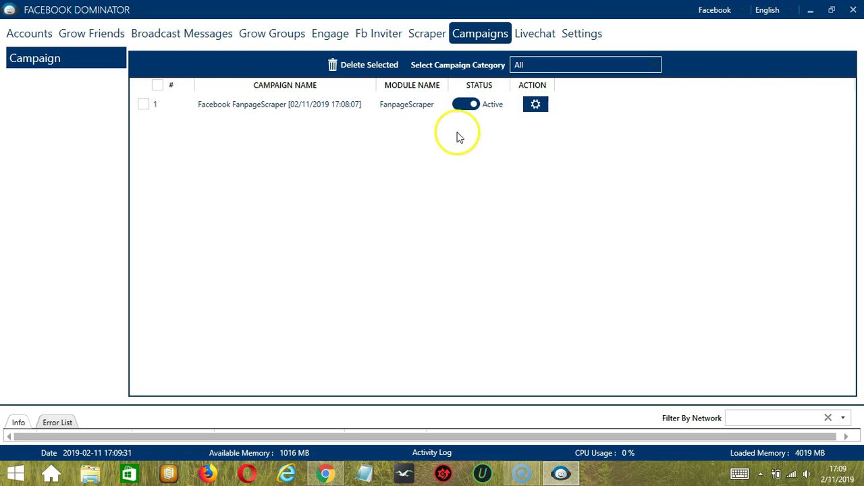
left_click(471, 106)
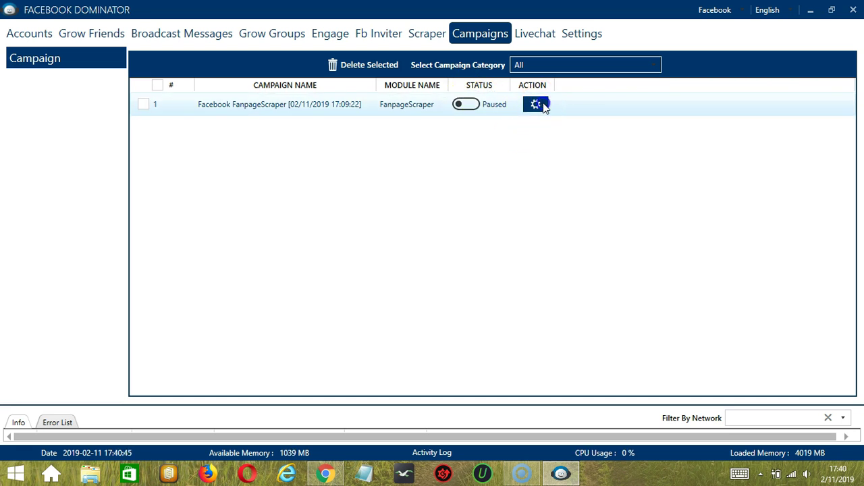
left_click(541, 106)
left_click(480, 117)
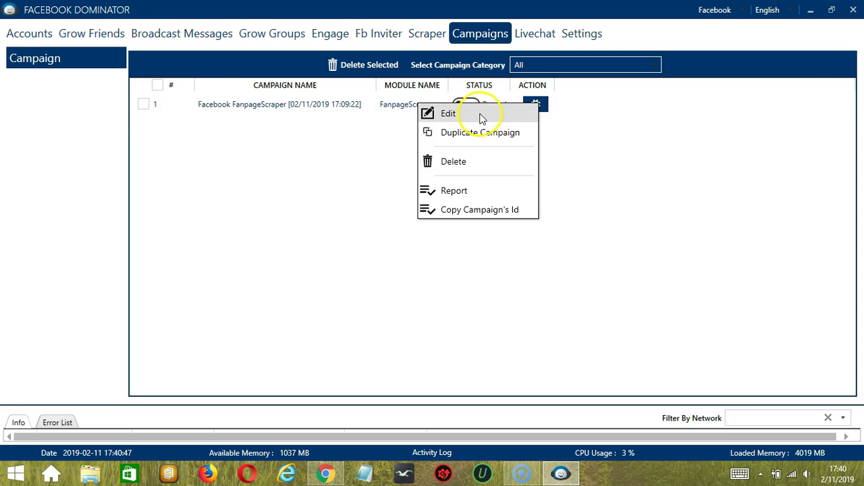